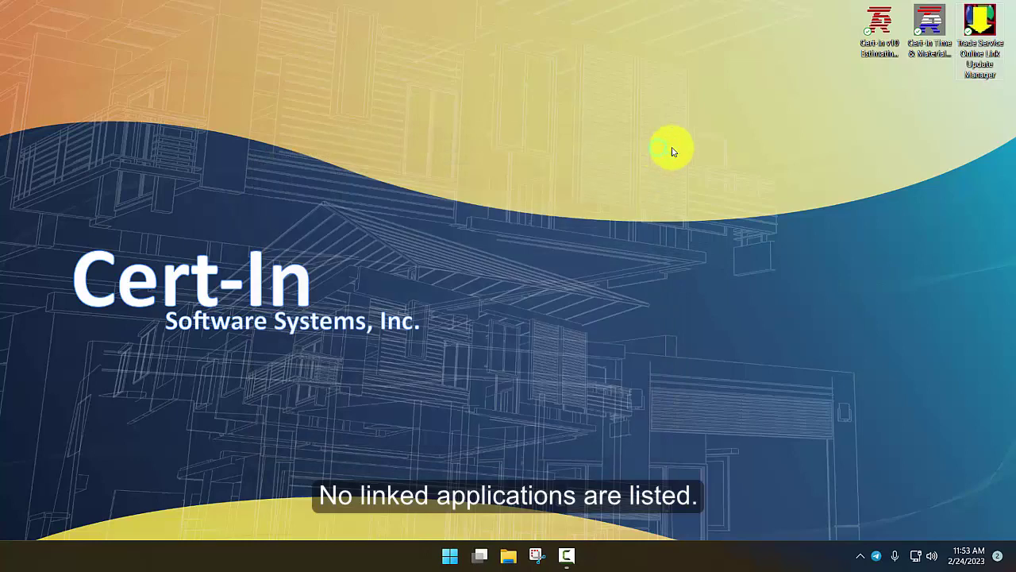
Launch Cert-In Time & Material, sign in with the account password and close the customer list
double_click(934, 20)
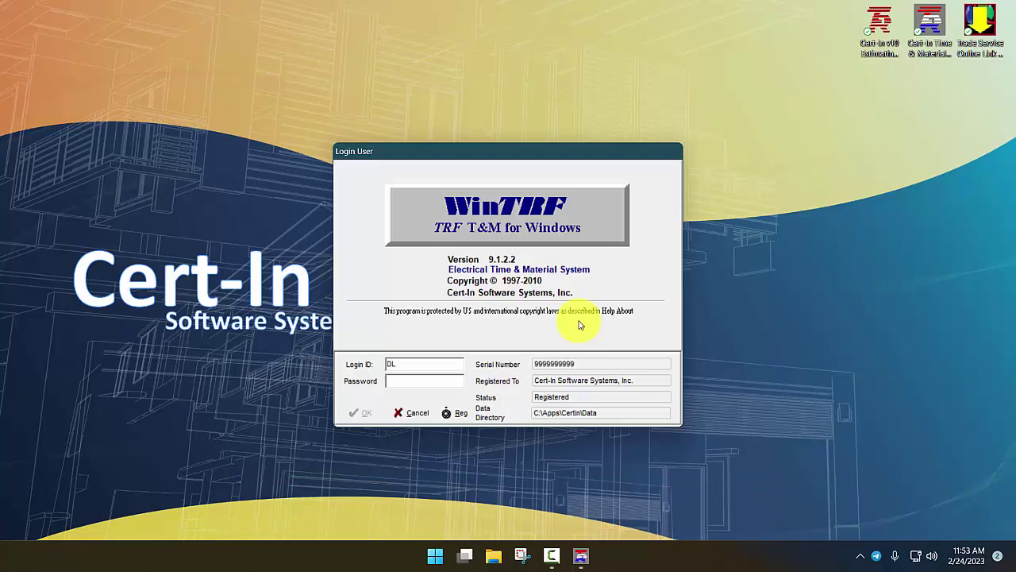
key(Tab)
key(Return)
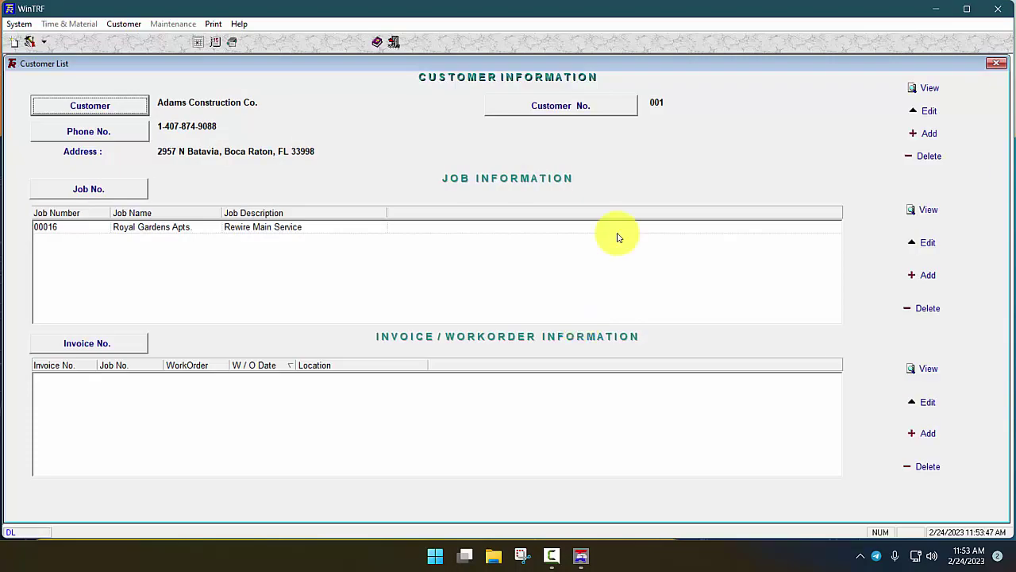
click(998, 63)
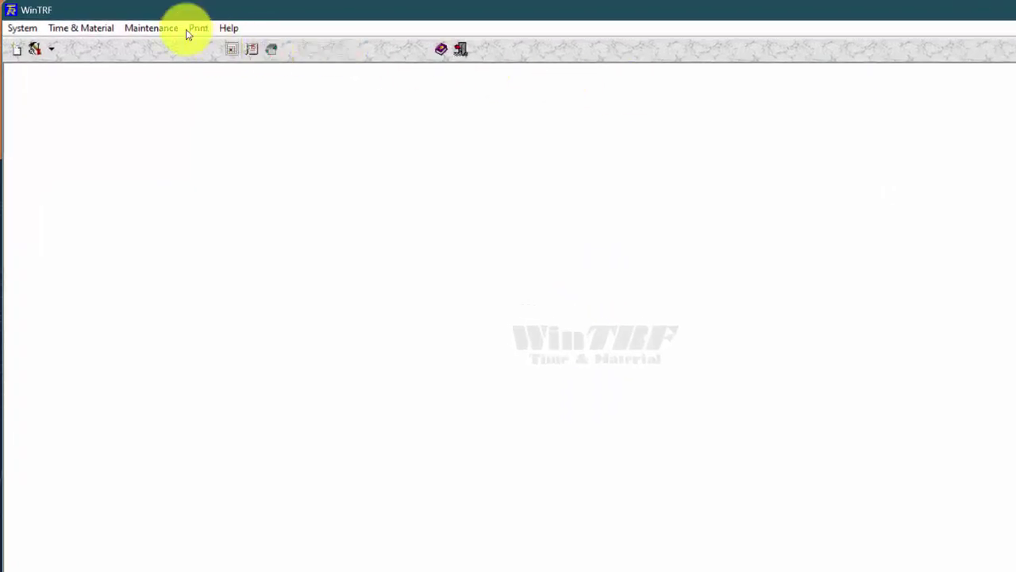
Display and hide the WinTRFTM.UPD update file in the system general preferences, save the preferences and exit the program
click(163, 29)
mouse_move(167, 44)
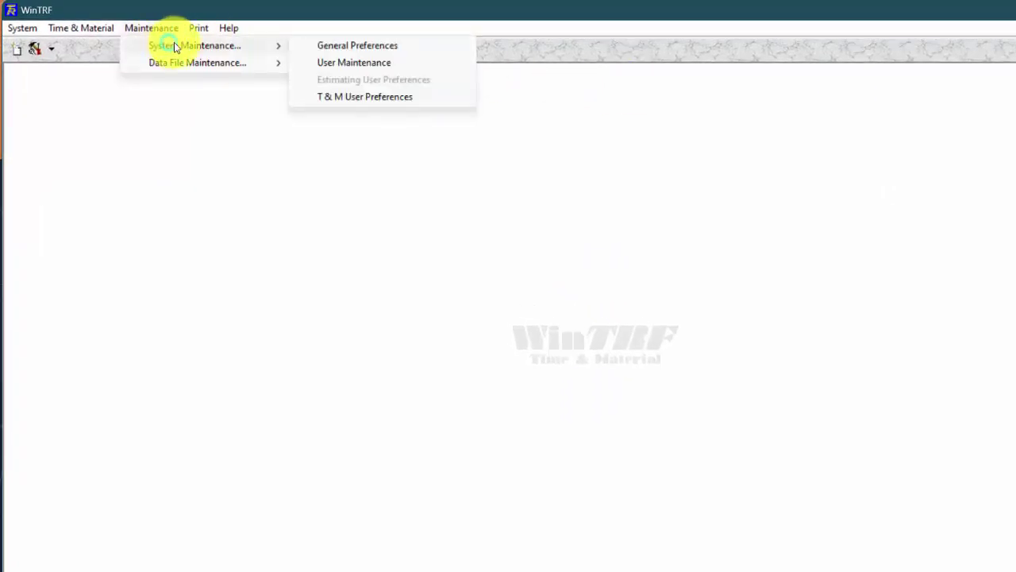
click(355, 48)
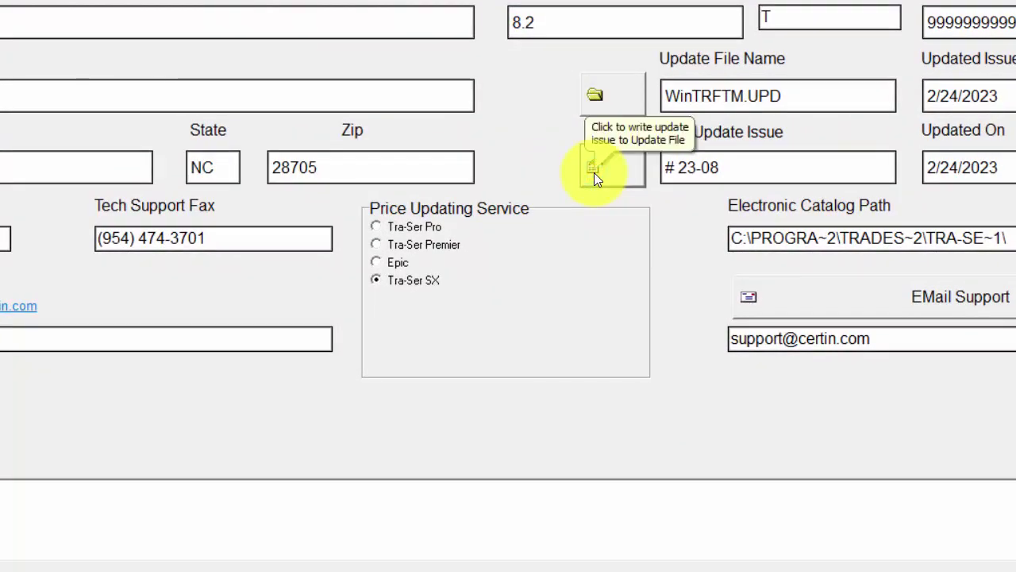
click(595, 95)
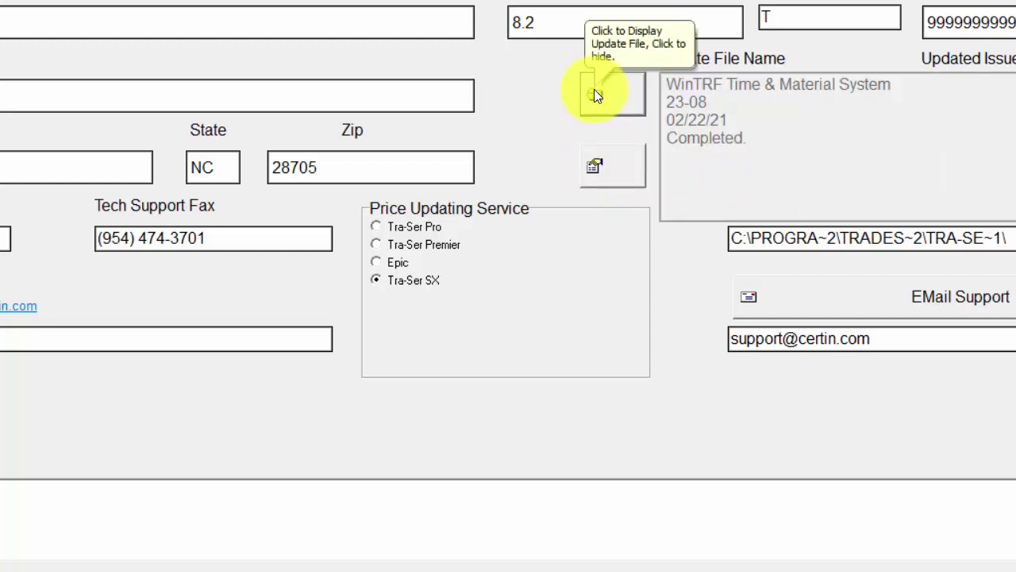
click(594, 91)
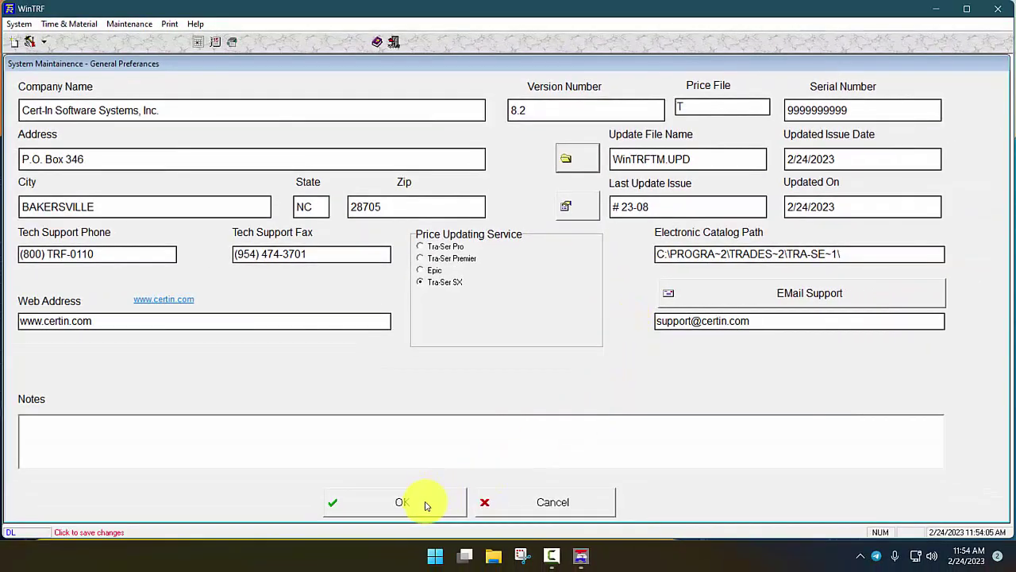
click(425, 505)
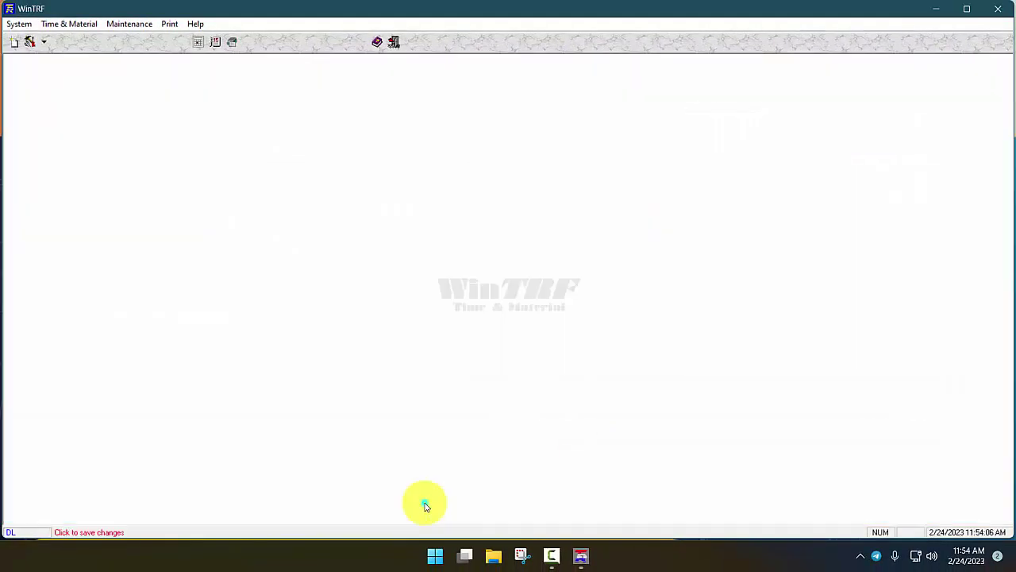
click(397, 44)
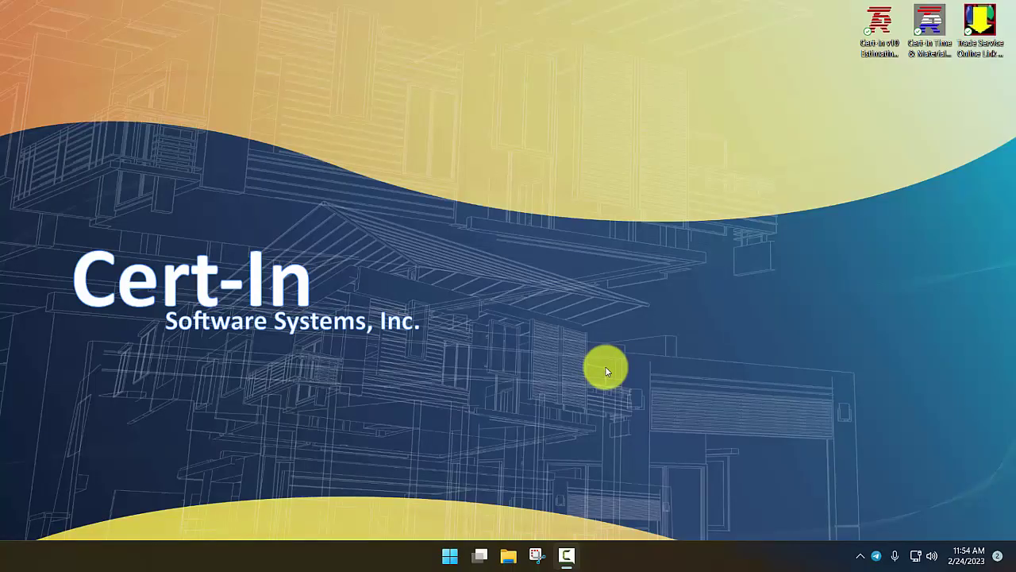
Launch Cert-In v10 Estimating, sign in with the login ID and password, and exit the bid list
double_click(876, 26)
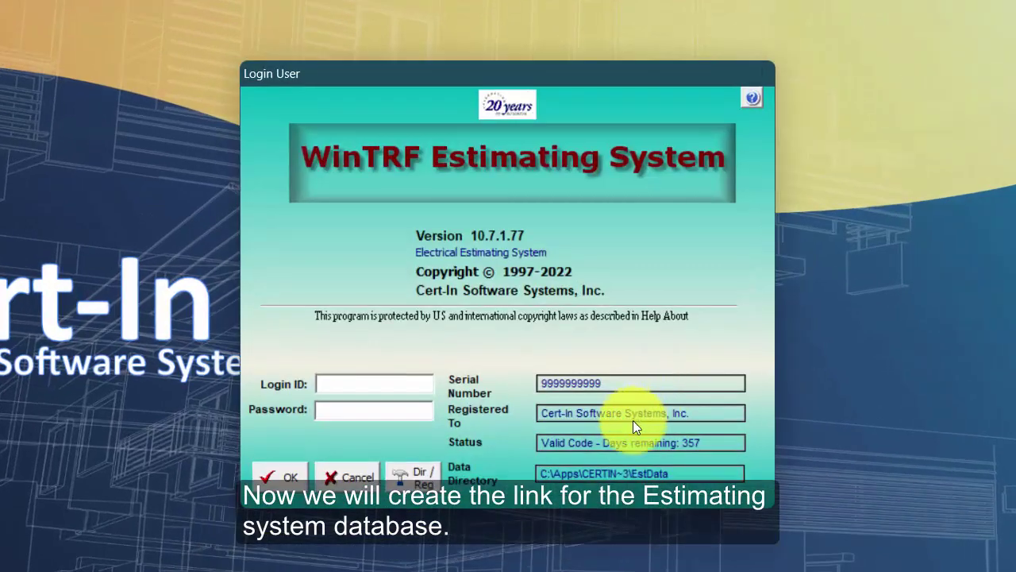
click(361, 387)
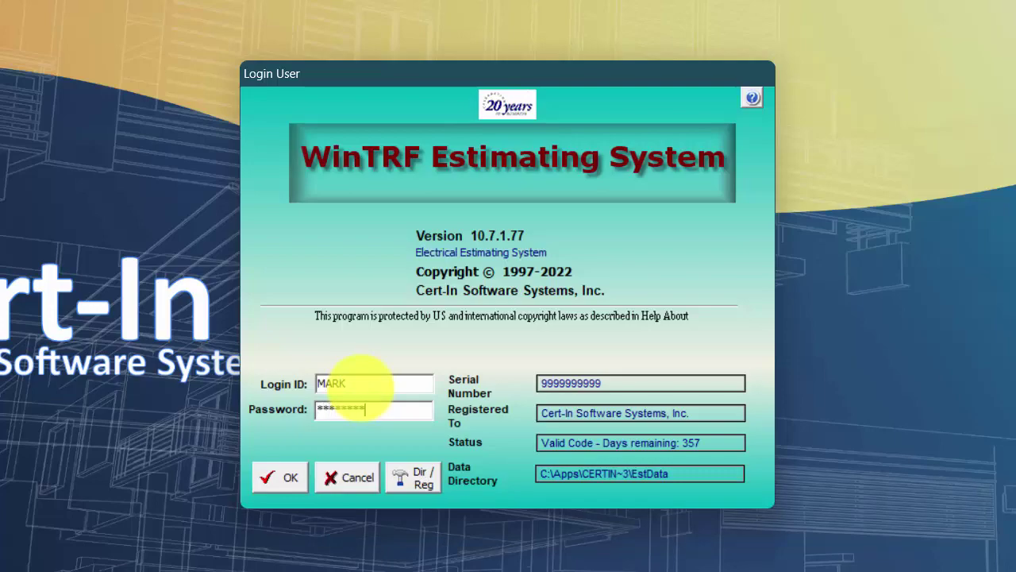
key(Return)
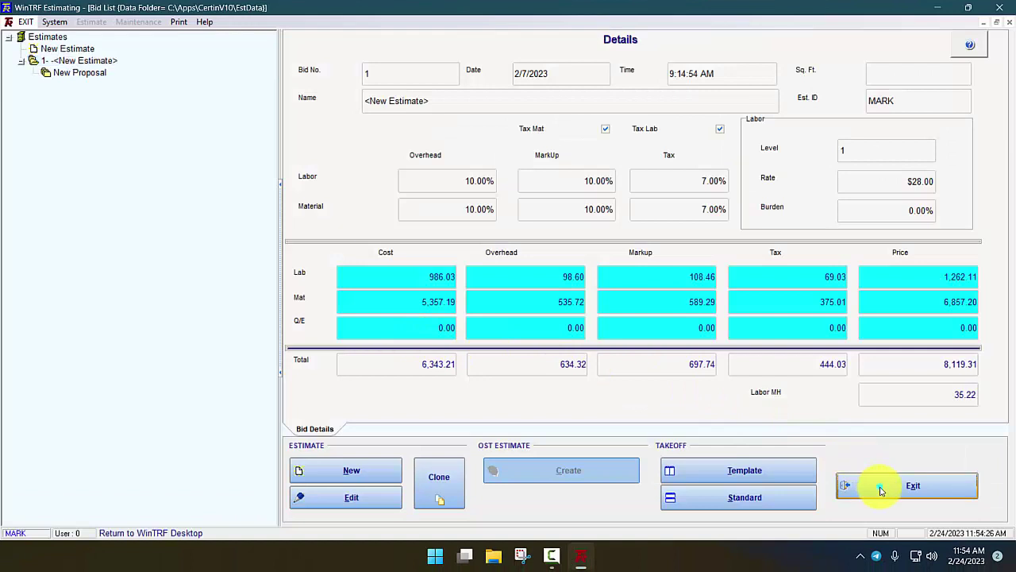
click(880, 491)
Load the latest update interface file, create and install new price interface files in the general preferences, then save and exit
click(125, 22)
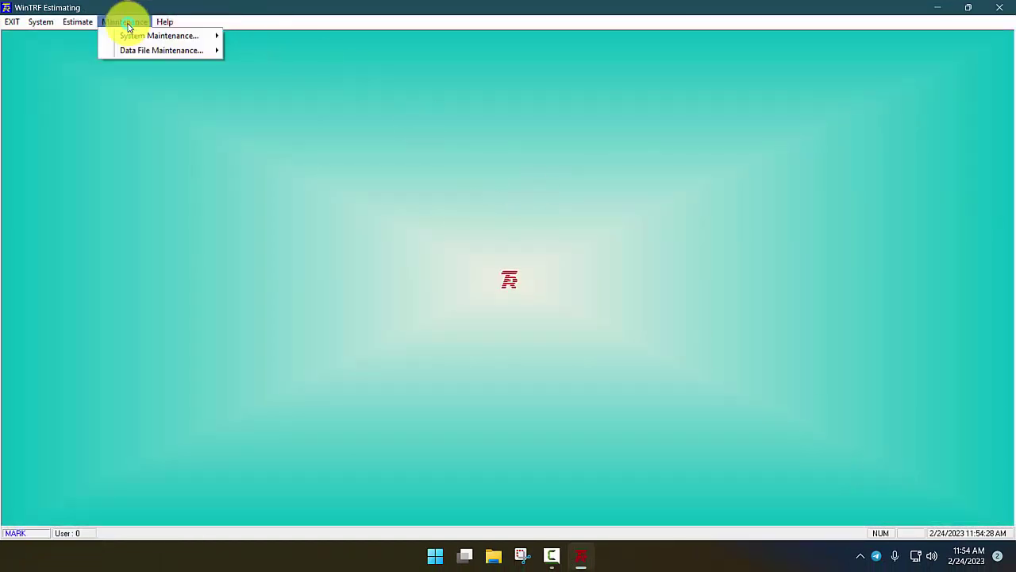
mouse_move(127, 35)
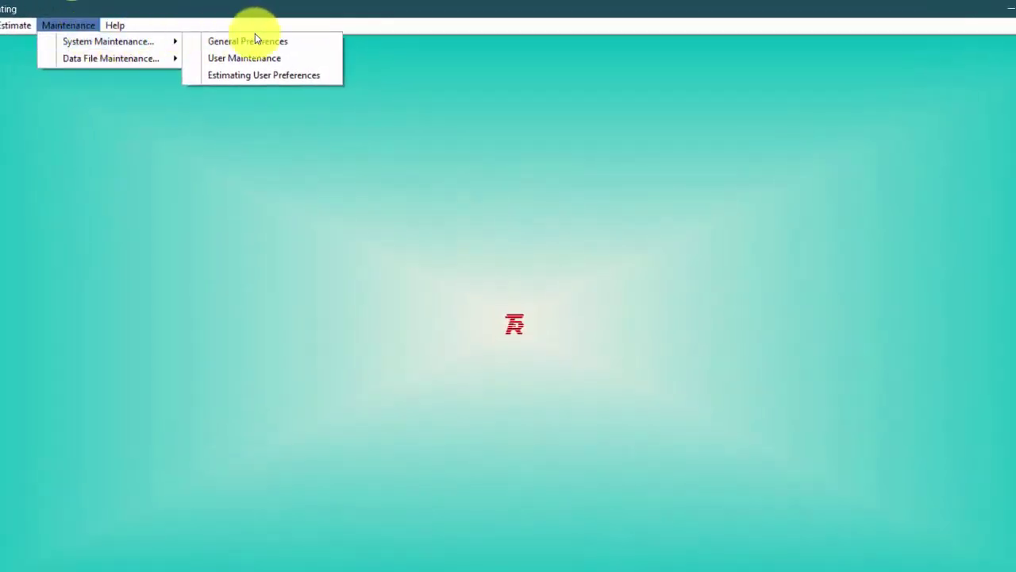
click(262, 41)
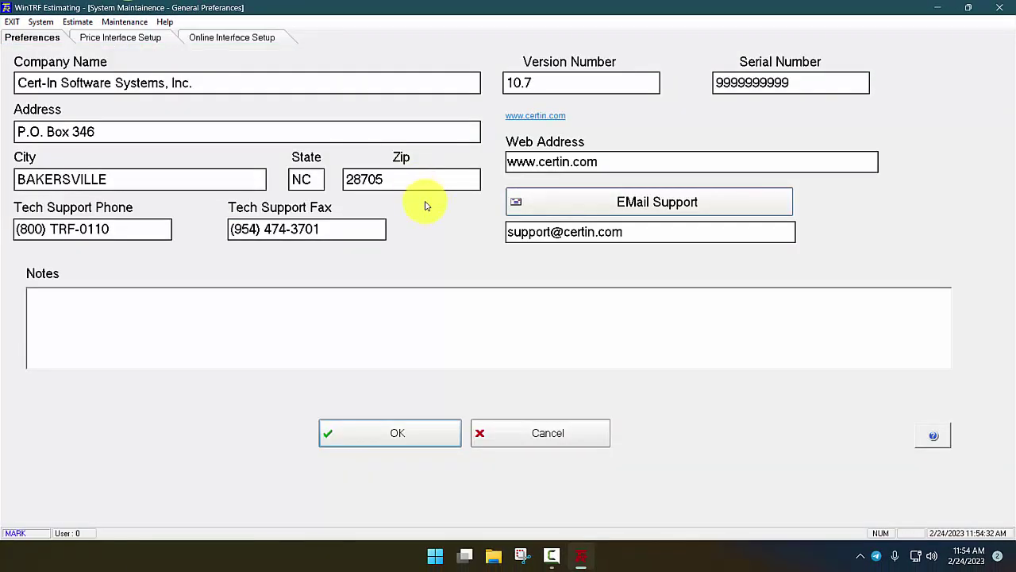
click(144, 38)
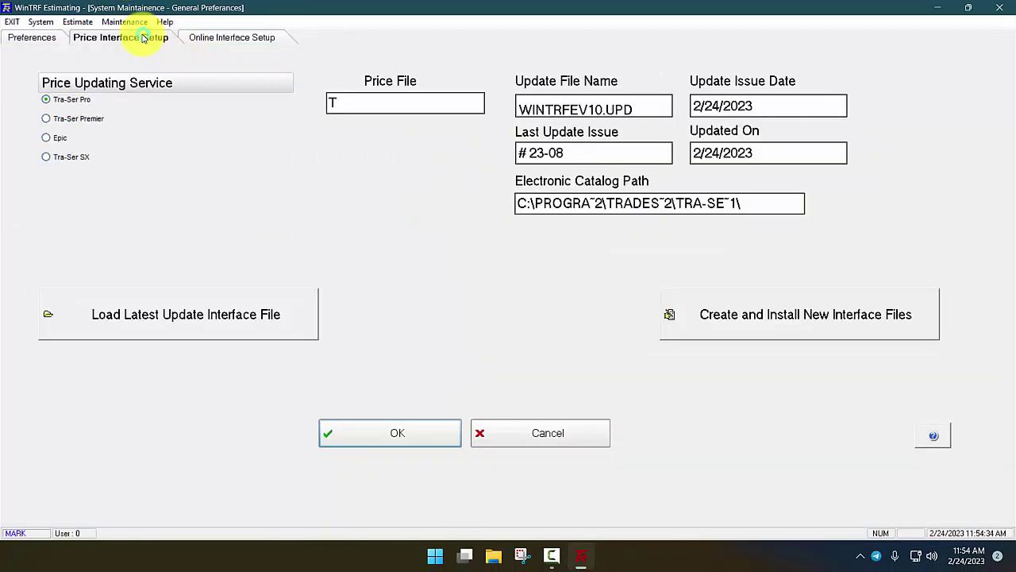
click(285, 332)
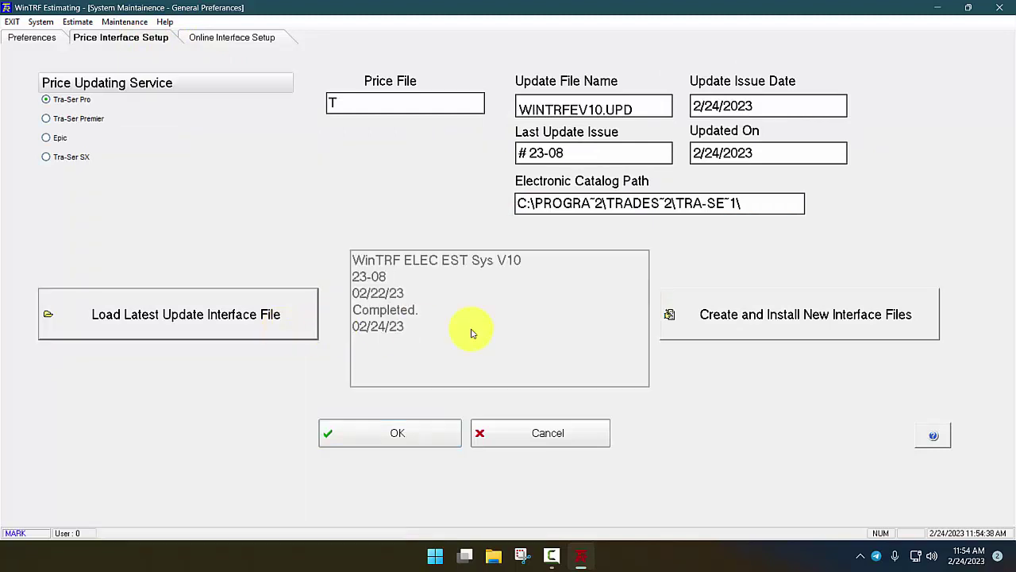
click(746, 328)
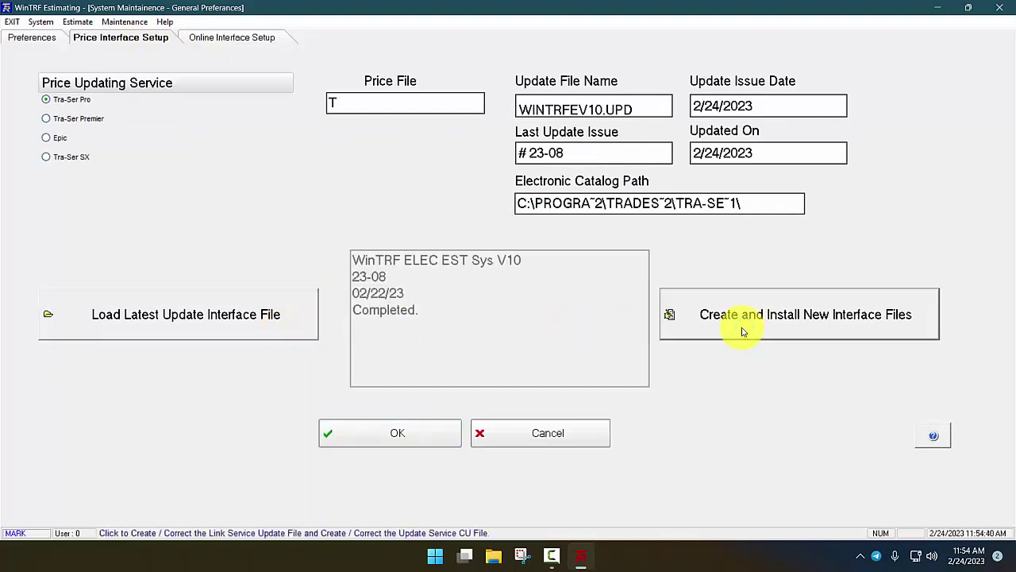
click(390, 431)
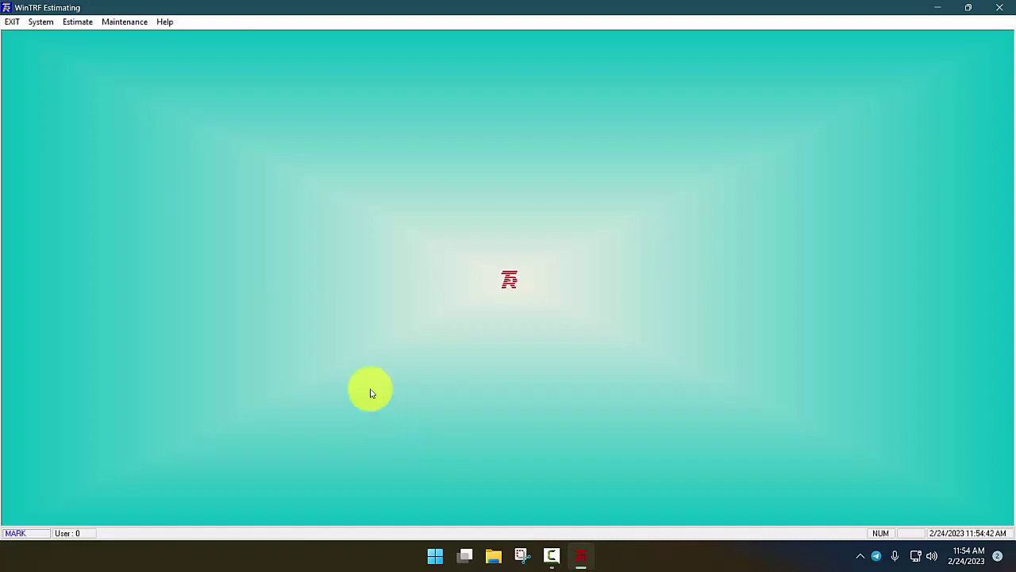
click(15, 22)
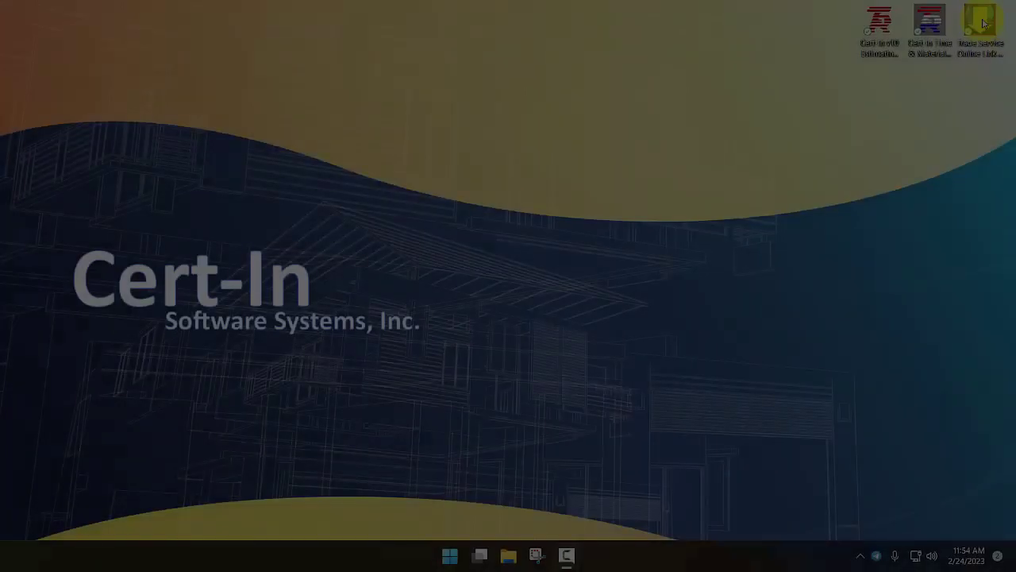
Open Trade Service Online Link Update Manager and set the WinTRF Time & Material System link's update type to Refresh
click(982, 22)
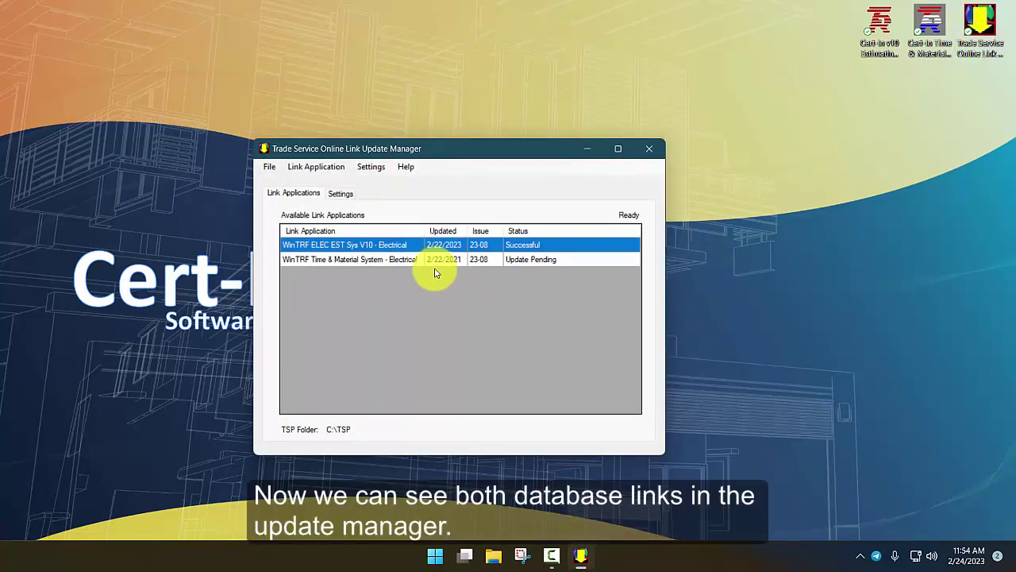
click(371, 260)
right_click(371, 260)
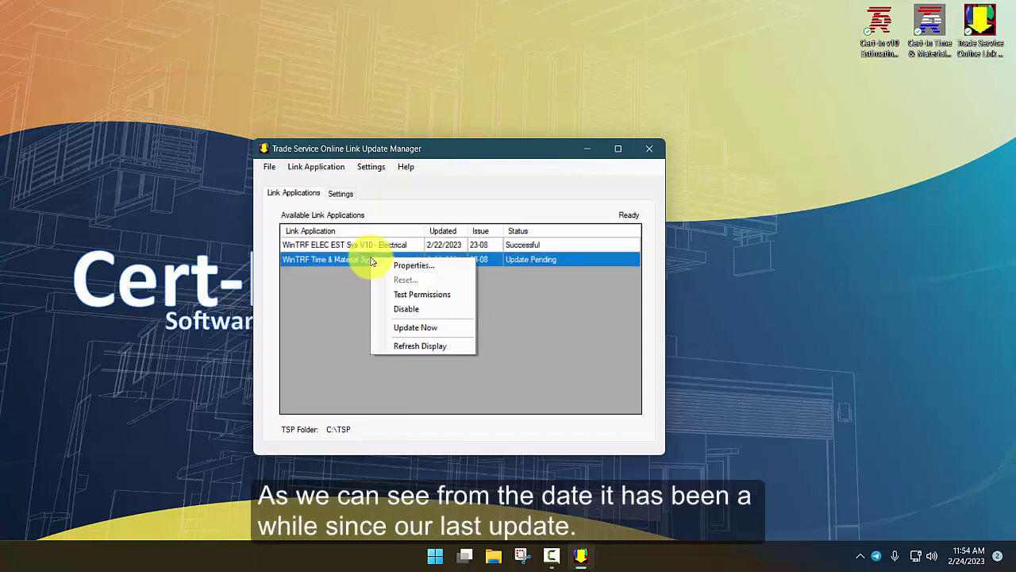
click(415, 266)
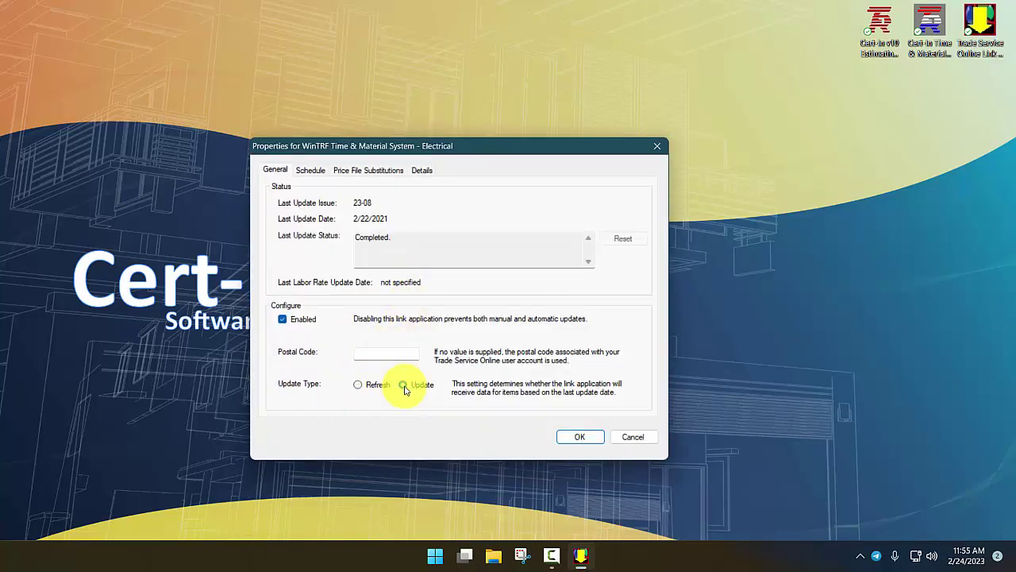
click(358, 386)
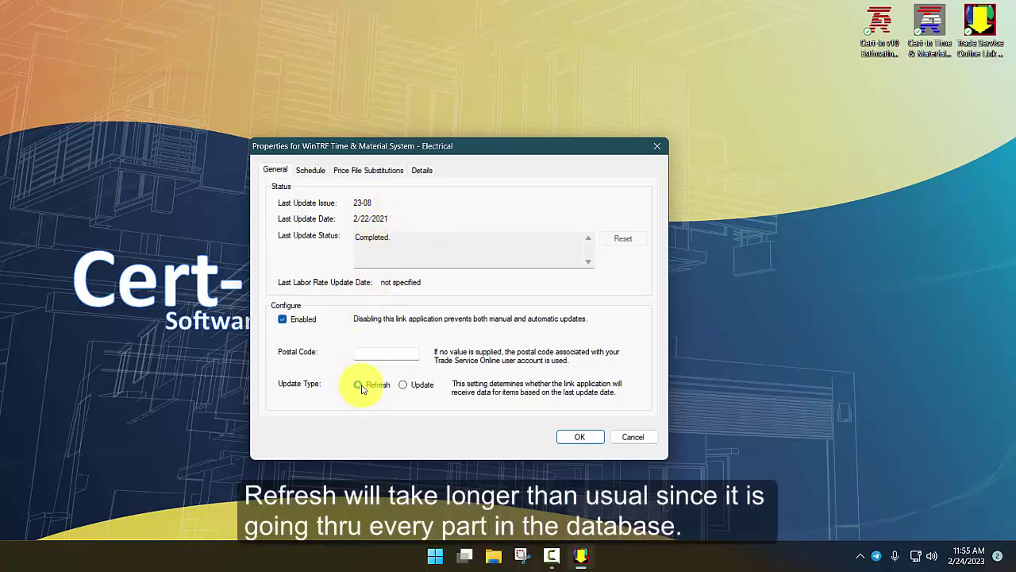
click(565, 440)
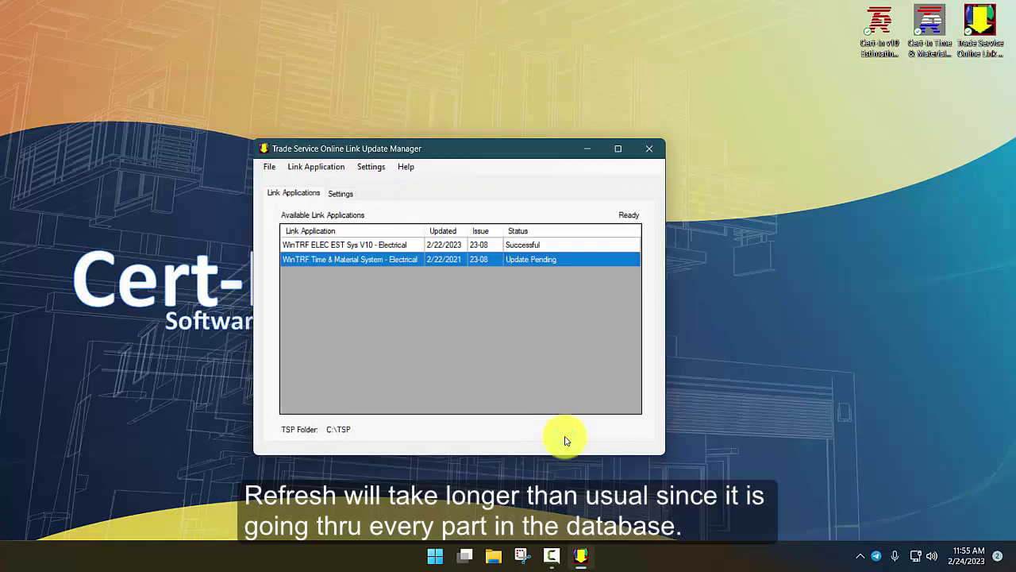
Run an immediate update of the WinTRF Time & Material System link, review the update report and close the update window
right_click(400, 267)
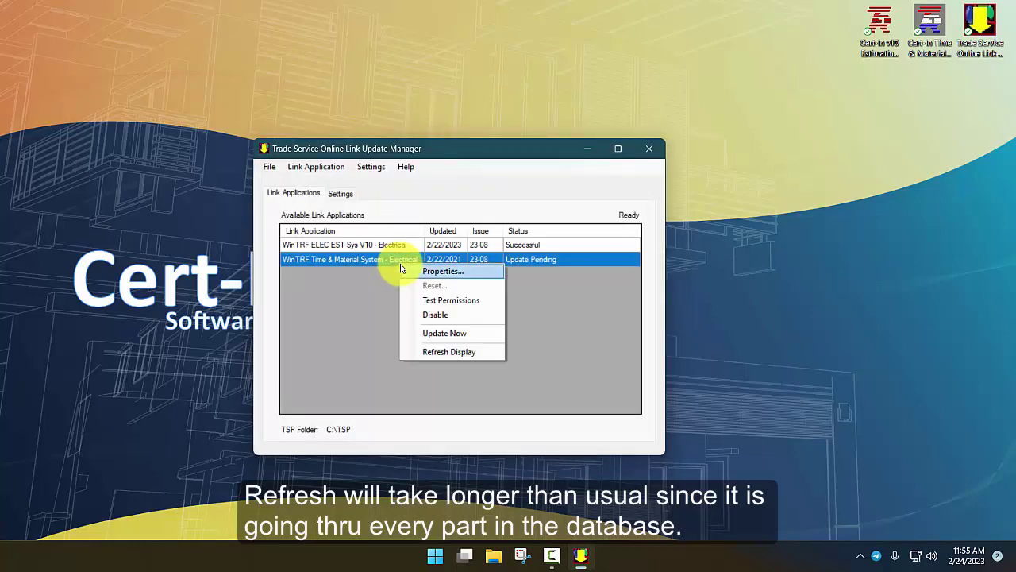
click(432, 337)
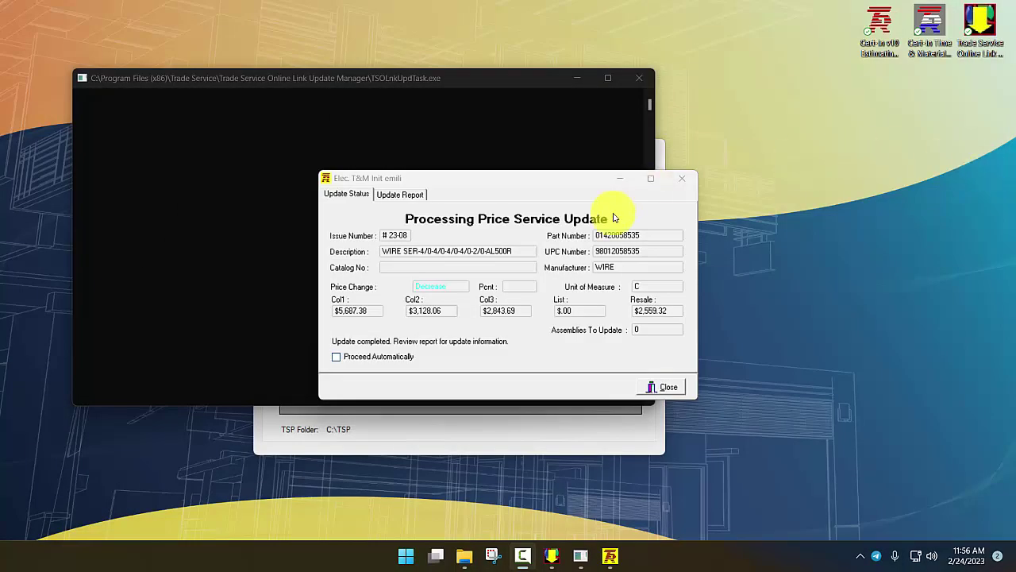
click(384, 199)
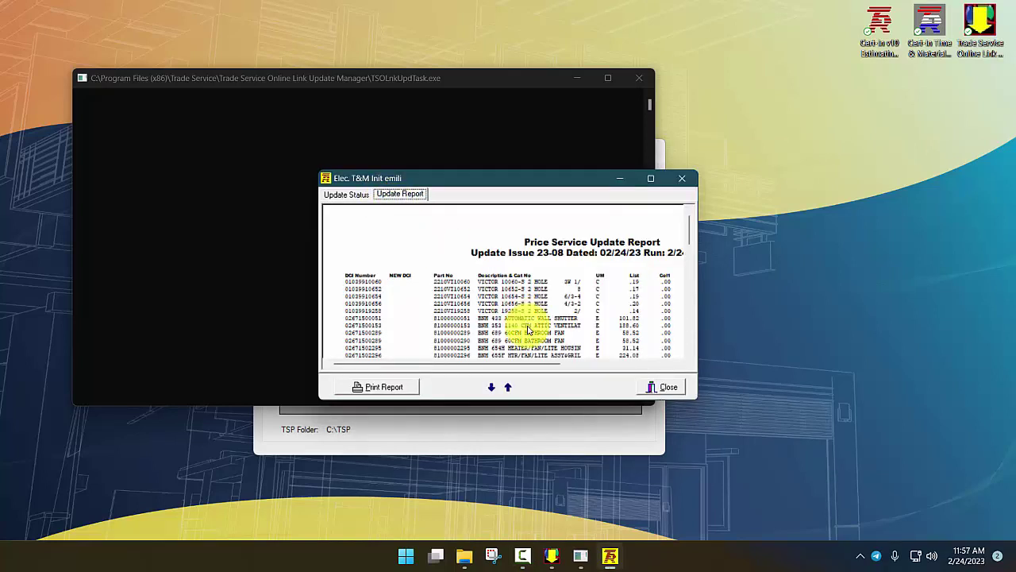
click(364, 196)
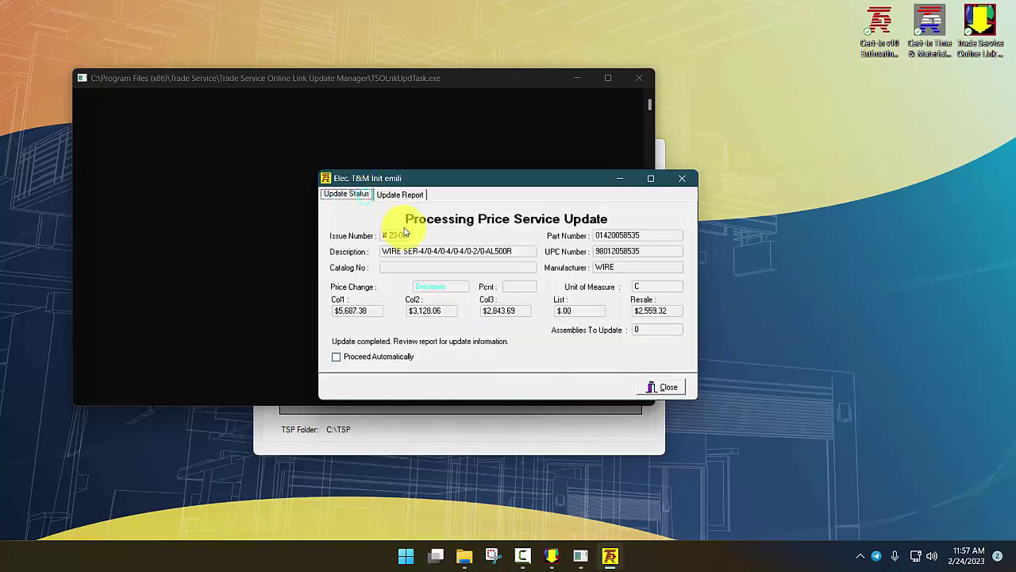
click(665, 387)
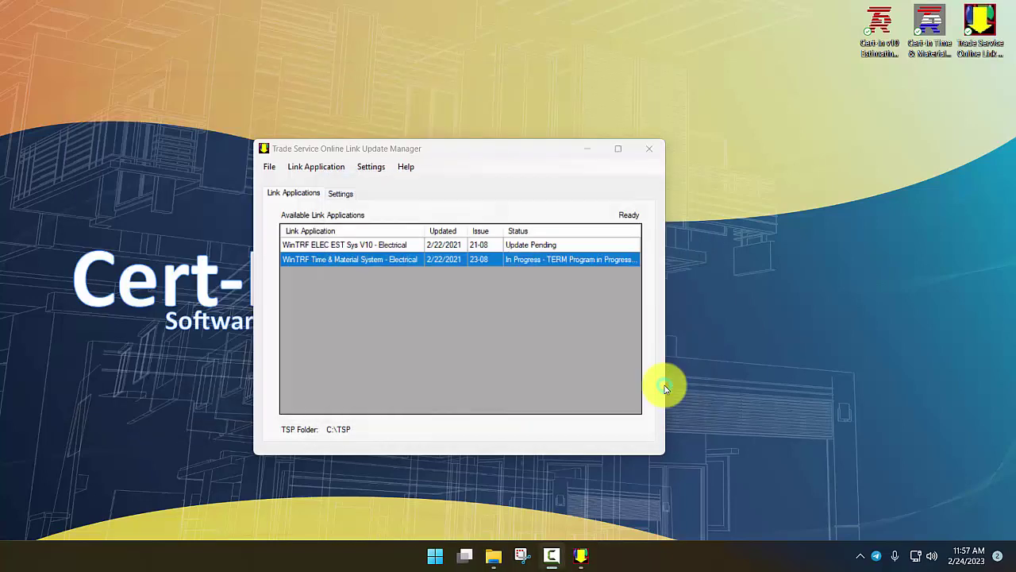
Set the update type of the WinTRF ELEC EST Sys V10 link to Refresh
click(399, 246)
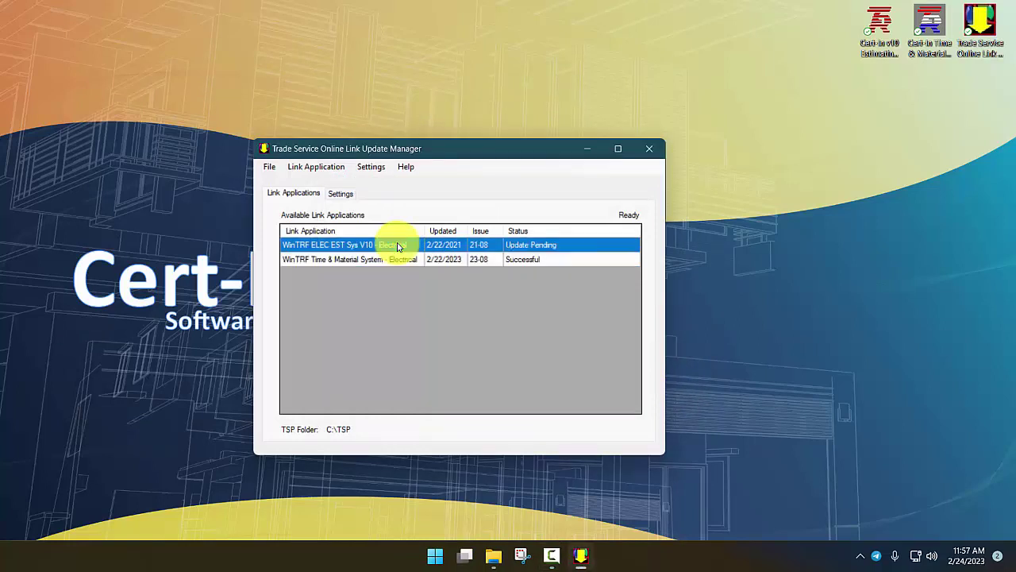
right_click(399, 246)
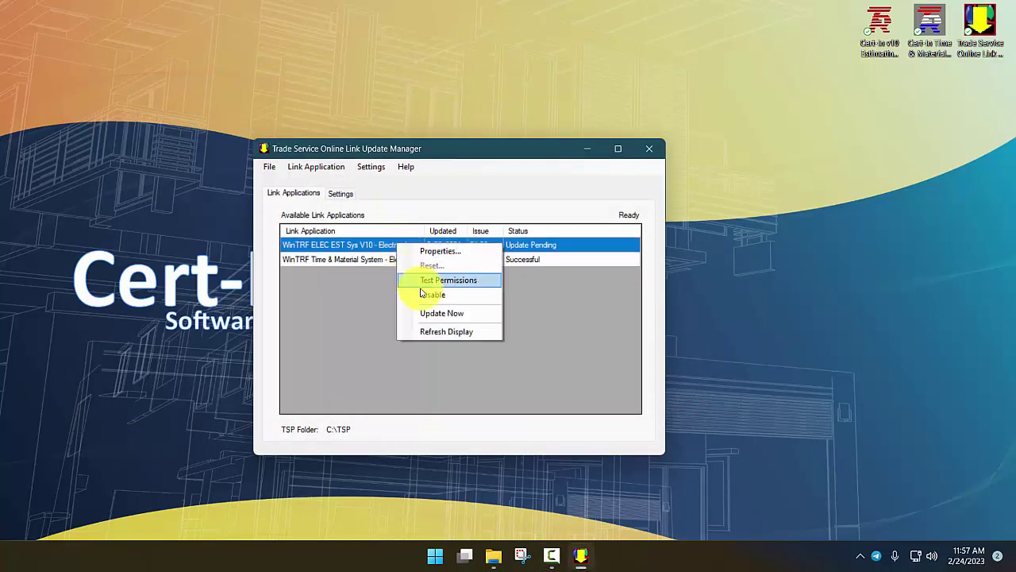
click(441, 253)
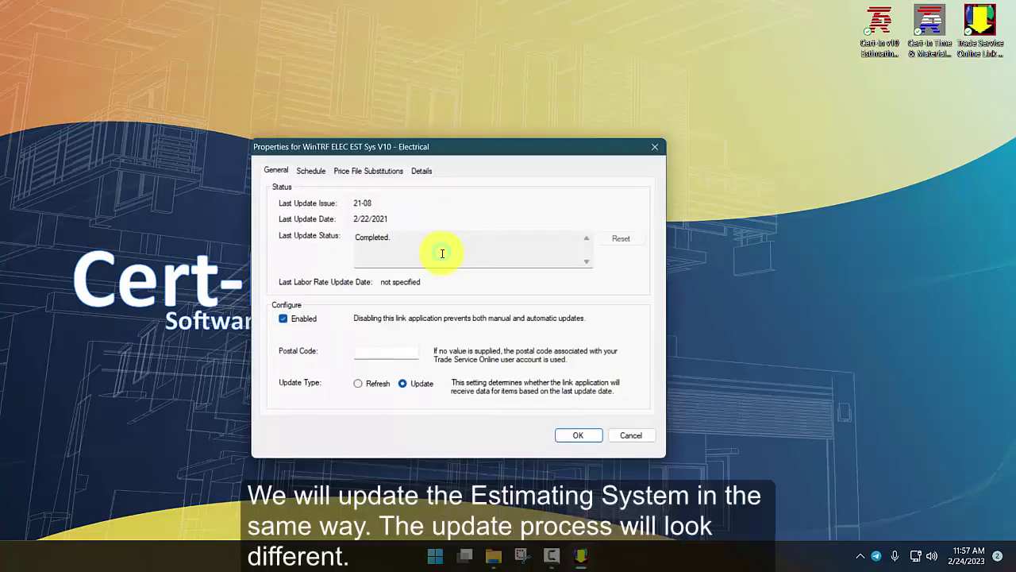
click(357, 385)
click(569, 437)
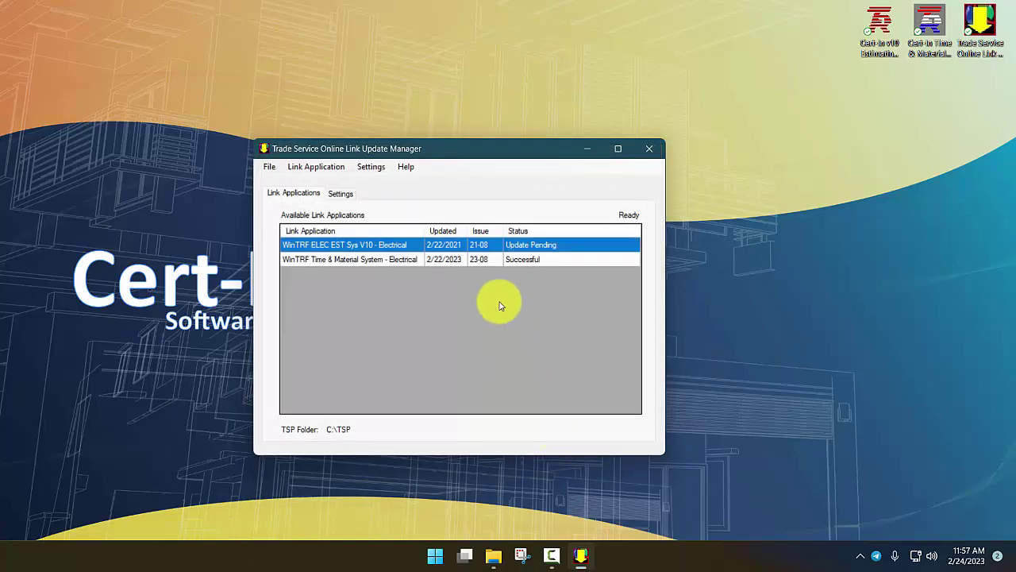
Run an immediate update of the WinTRF ELEC EST Sys V10 link
right_click(399, 249)
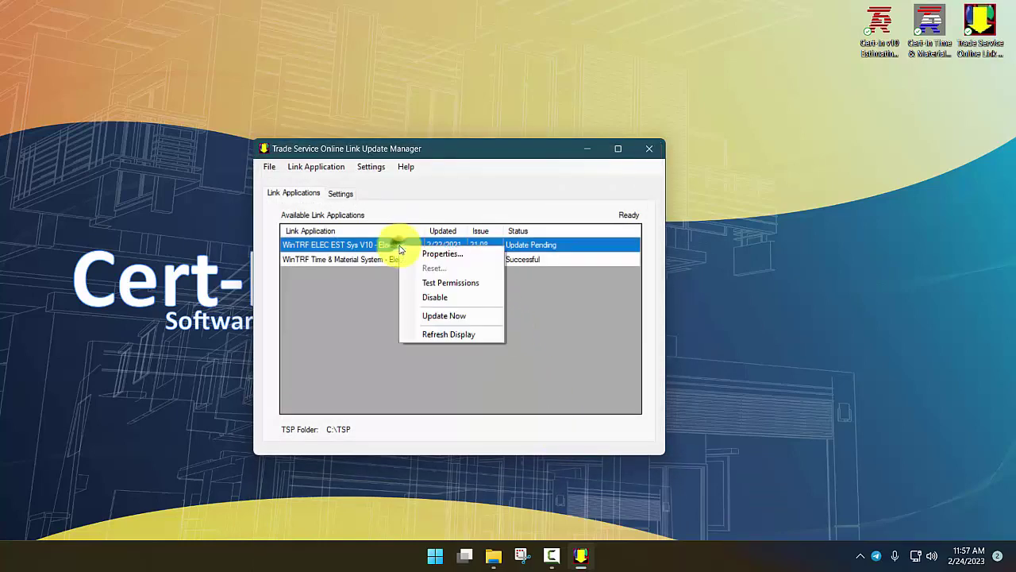
click(434, 320)
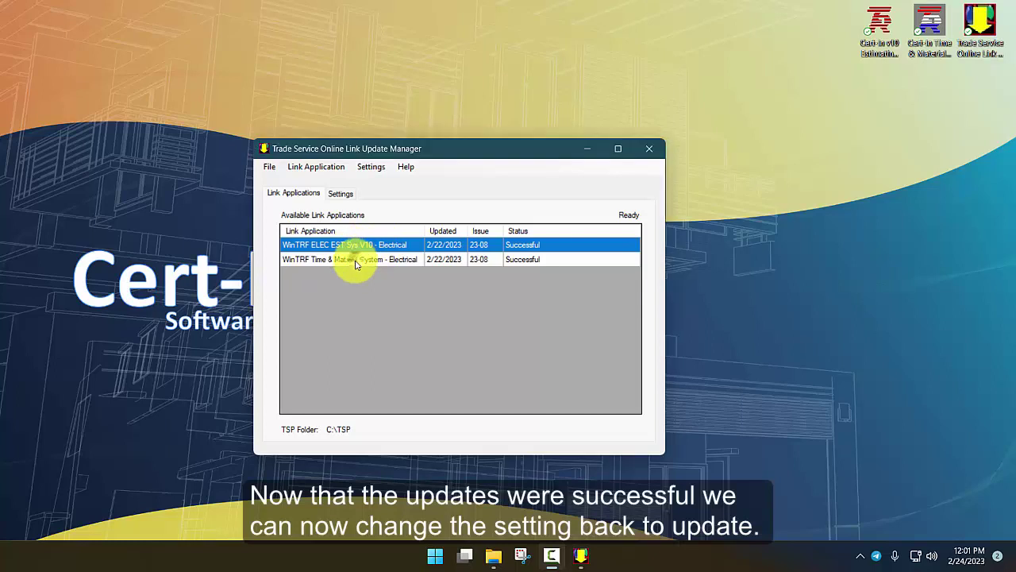
Set the update type of the WinTRF Time & Material System link to Update, check its schedule settings and save the properties
right_click(355, 265)
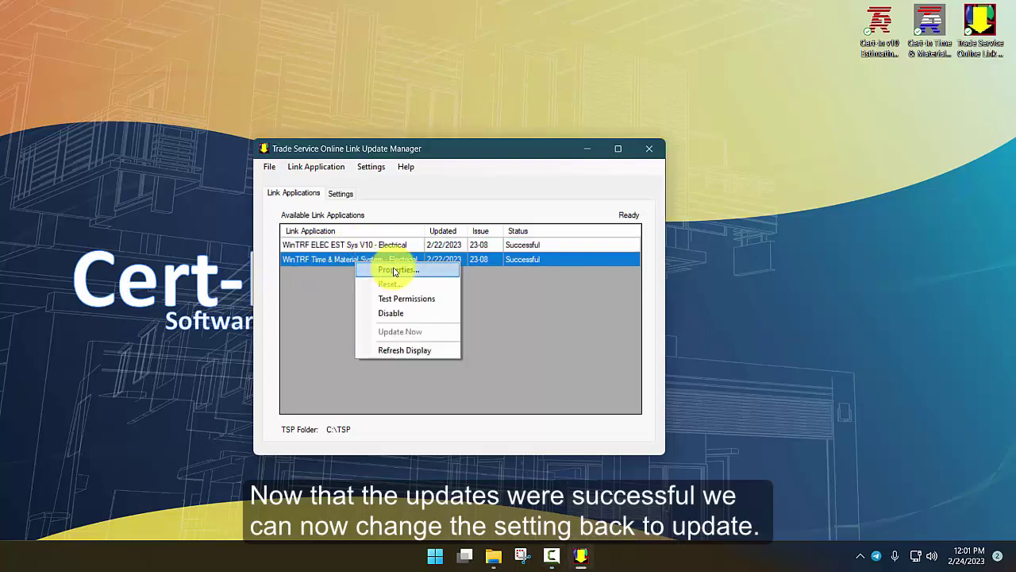
click(395, 271)
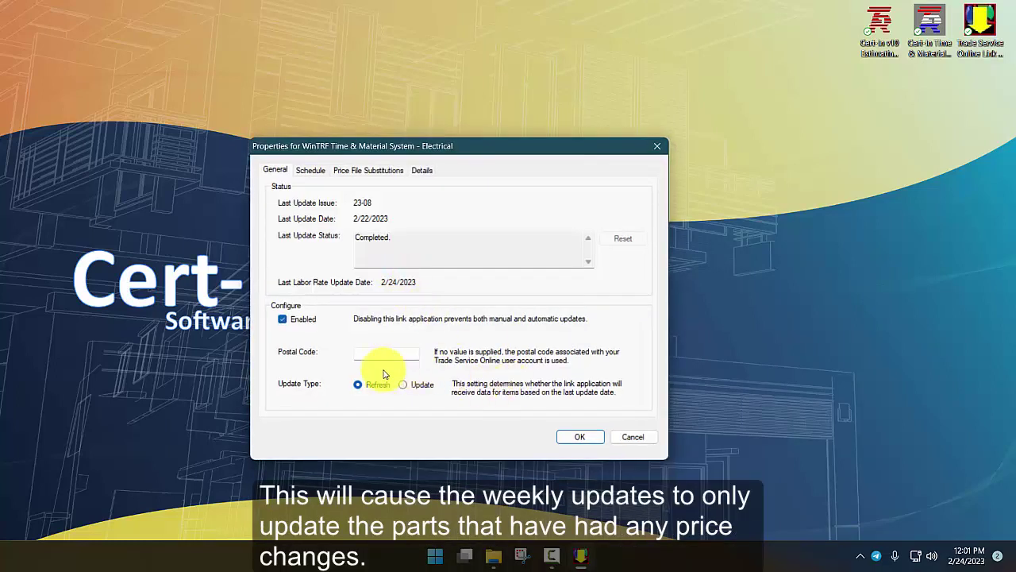
click(405, 384)
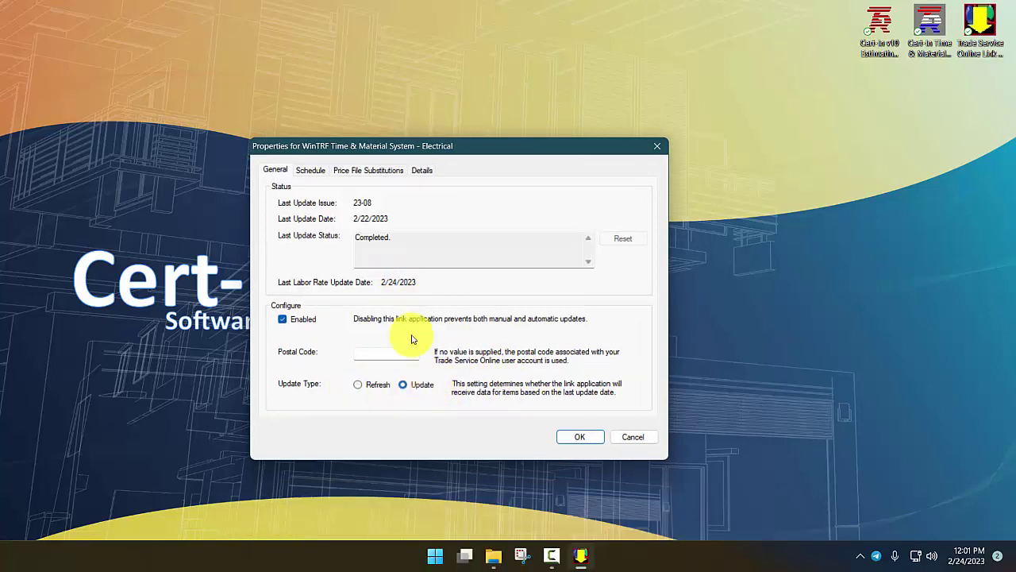
click(312, 171)
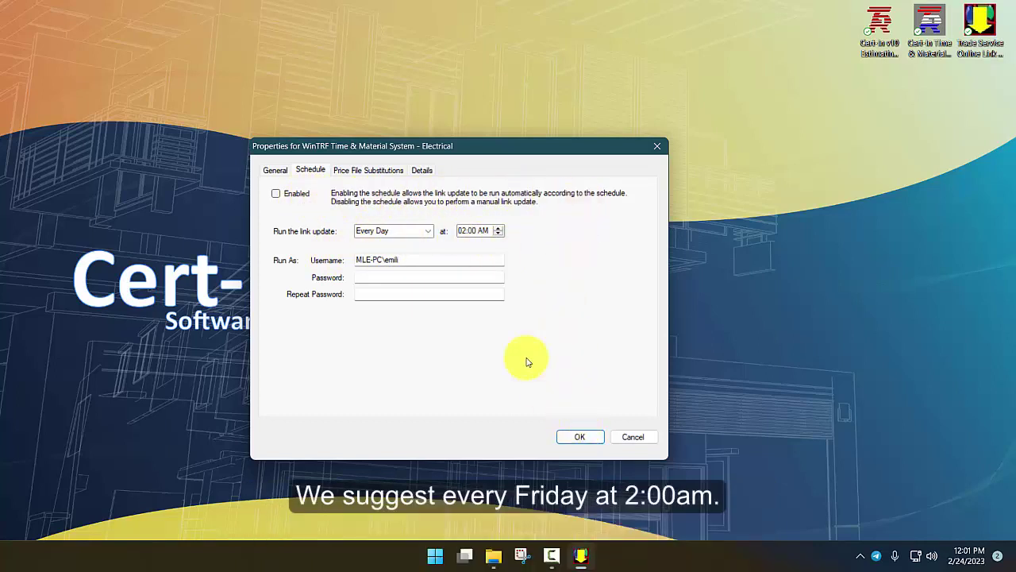
click(563, 436)
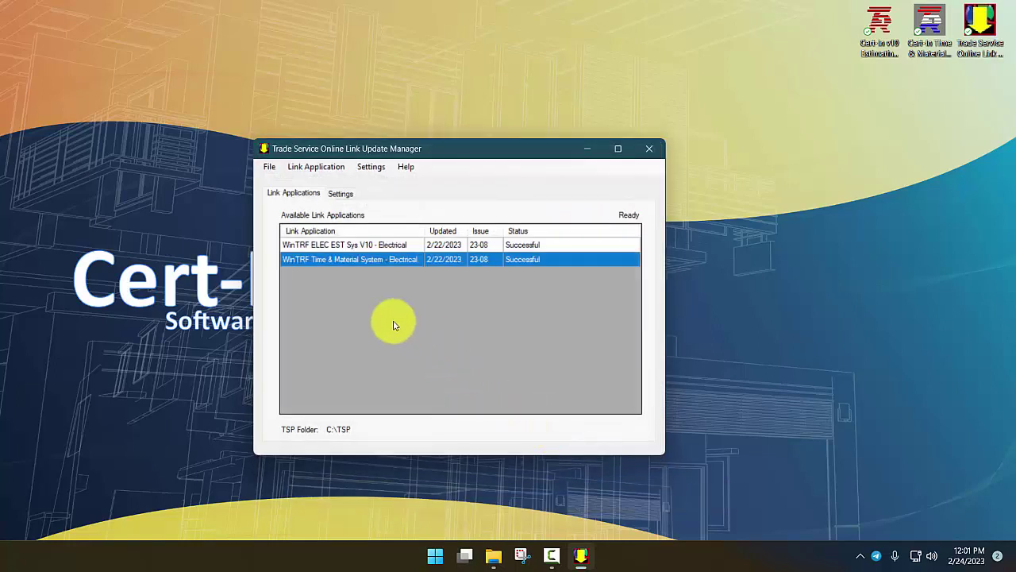
Set the update type of the WinTRF ELEC EST Sys V10 link to Update, save the properties and close the update manager
right_click(366, 247)
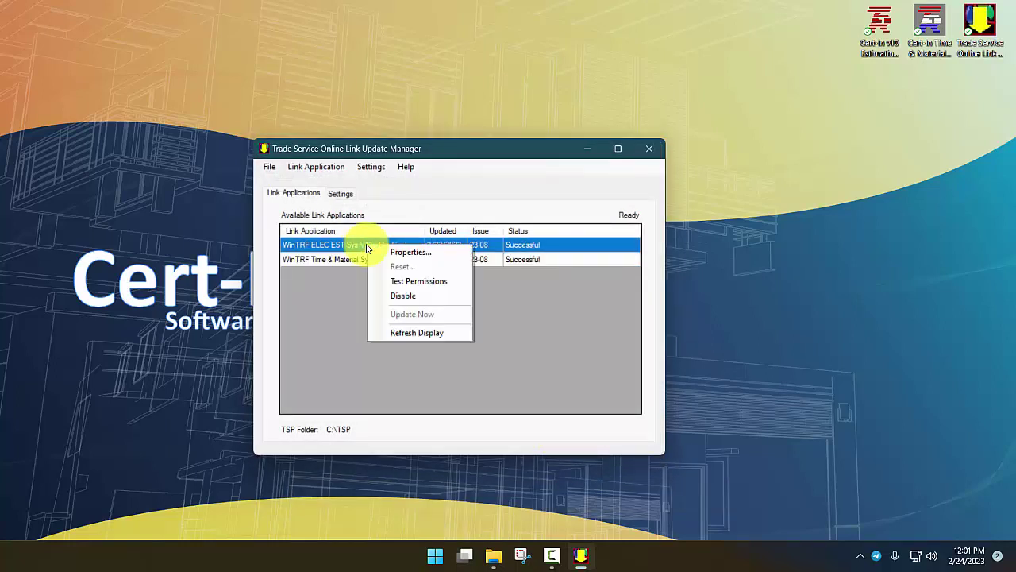
click(414, 253)
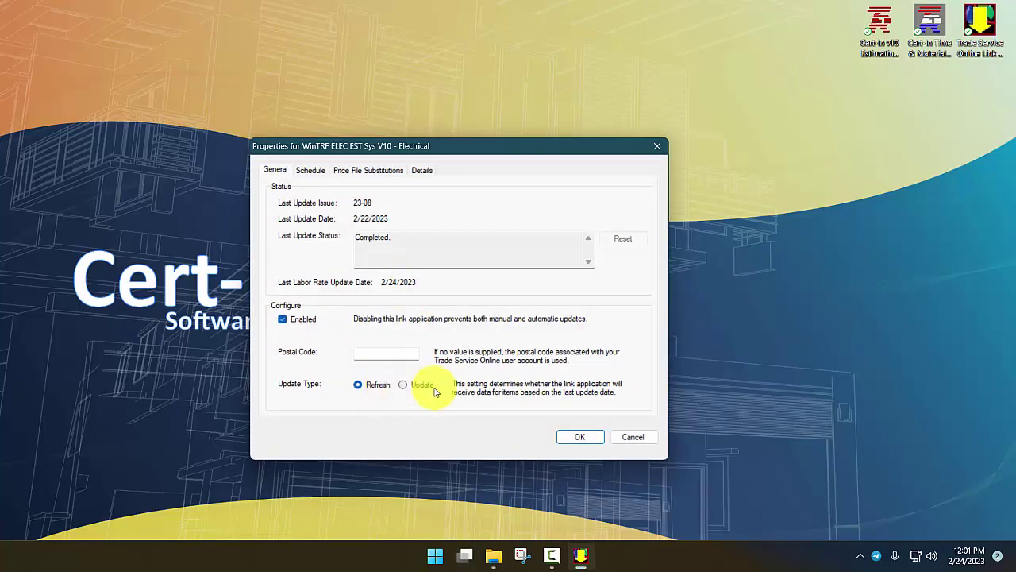
click(579, 437)
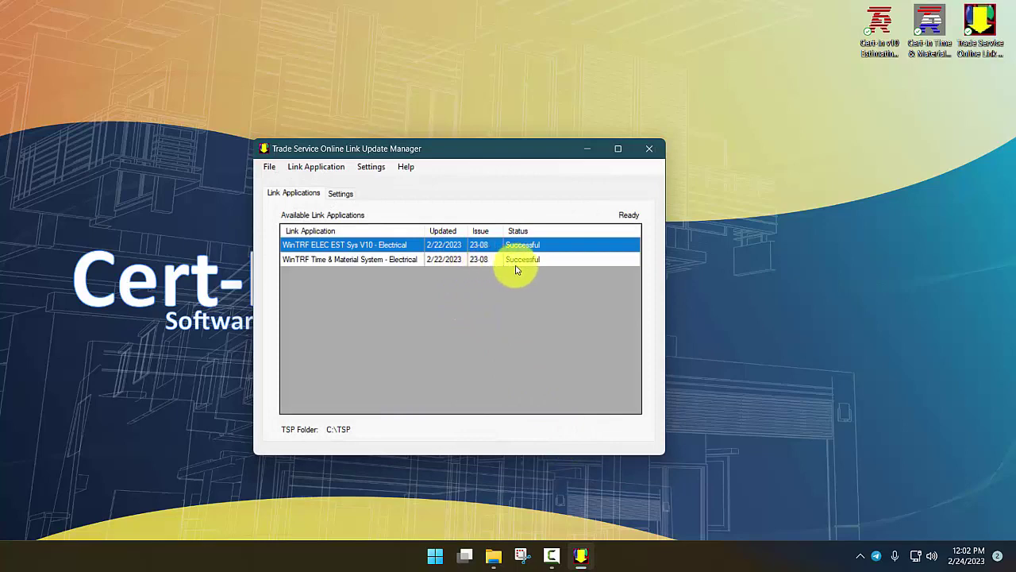
click(648, 150)
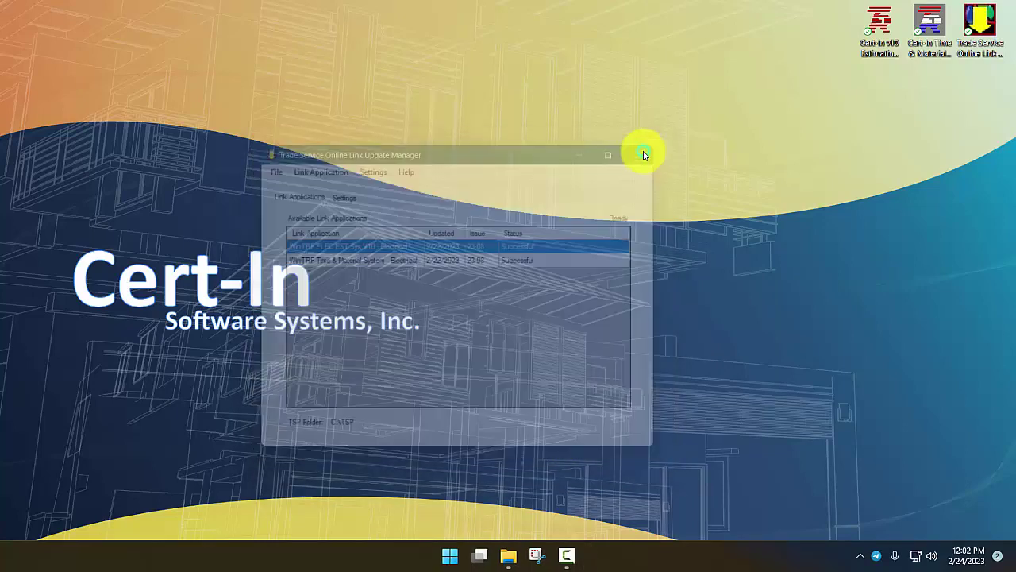